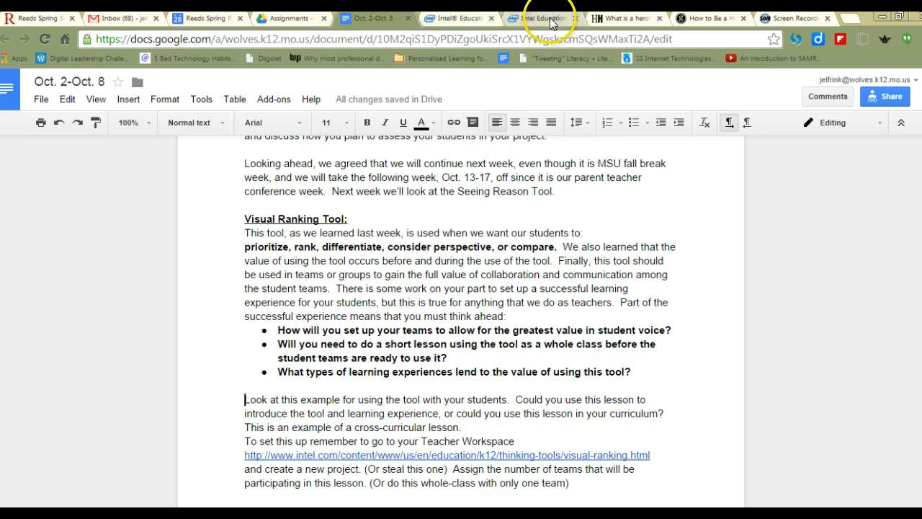
Switch to the Create a Visual Ranking Project form and review the Characteristics of a Hero description, student prompt and sort list.
left_click(550, 18)
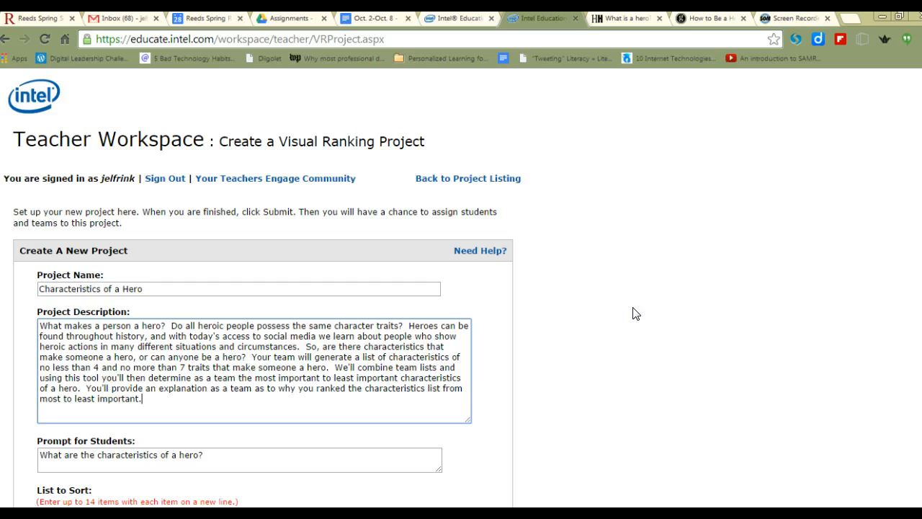
left_click(708, 294)
scroll(262, 288, "down", 3)
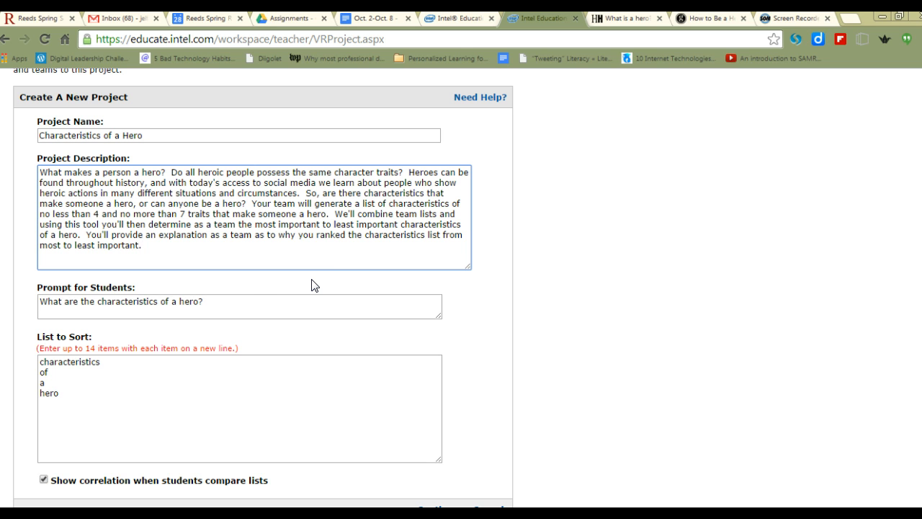
Look at the History's Heroes and Goins, Writer reference pages on heroes, and return to the project form.
left_click(621, 18)
left_click(574, 164)
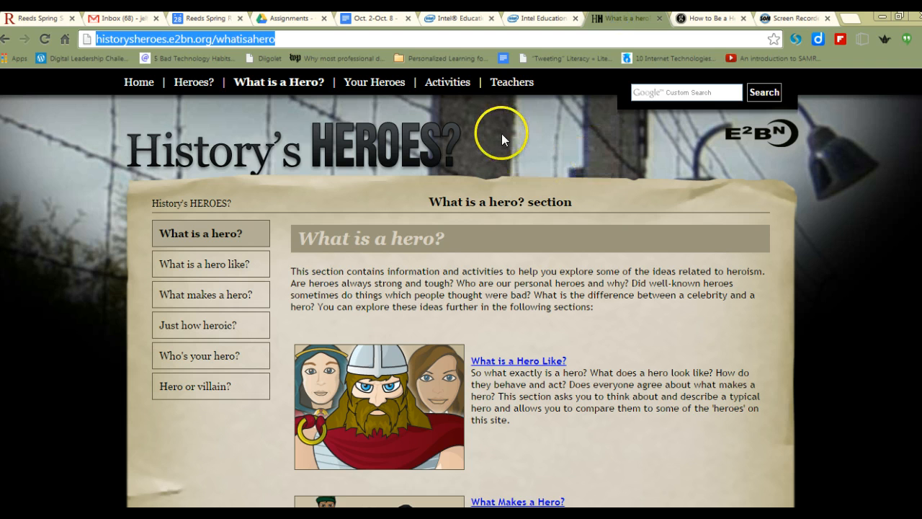
left_click(711, 19)
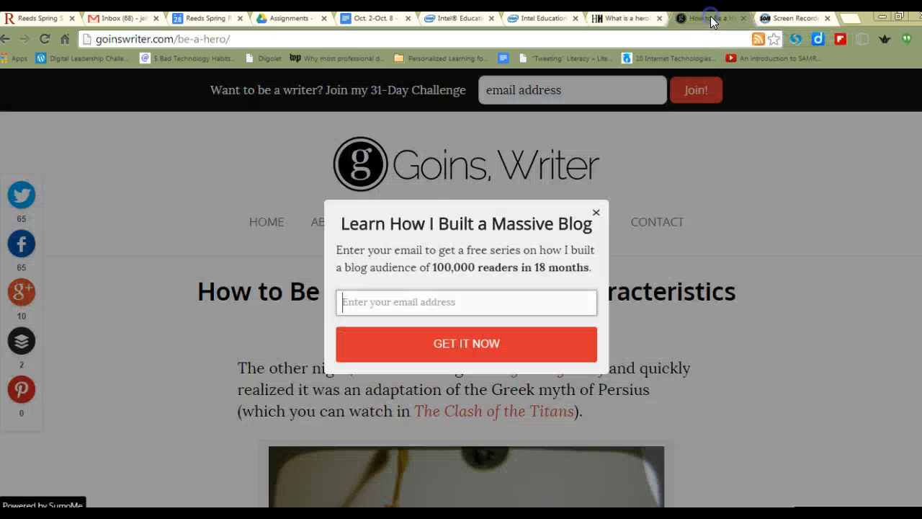
left_click(620, 18)
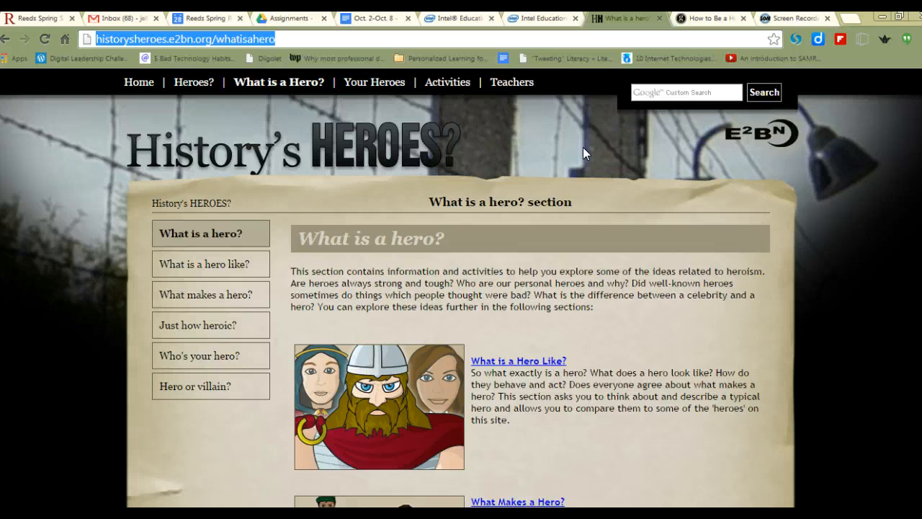
left_click(541, 18)
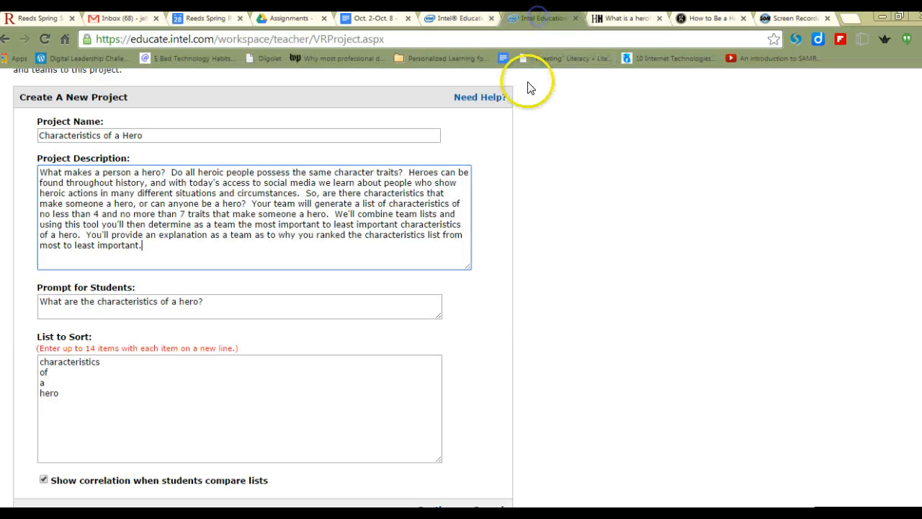
Review the two lists of hero characteristics in the Word document and return to the project form.
left_click(148, 422)
left_click(140, 419)
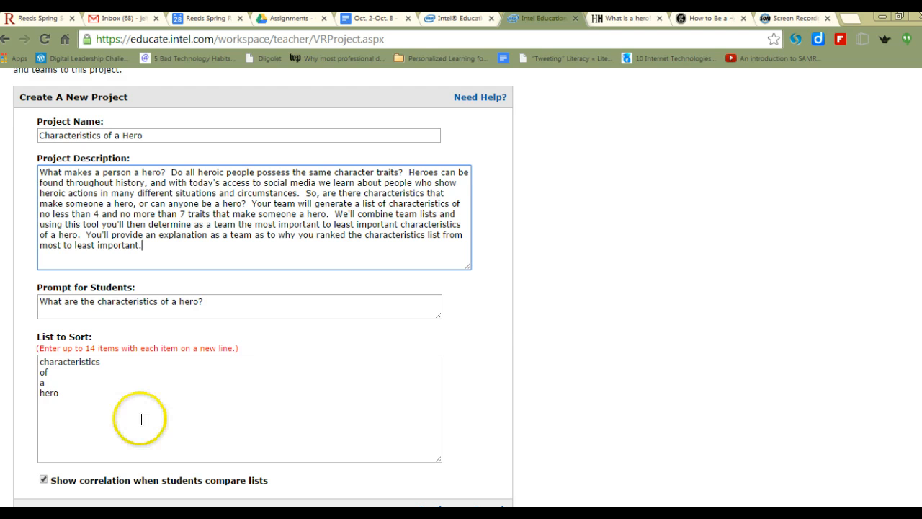
left_click(136, 443)
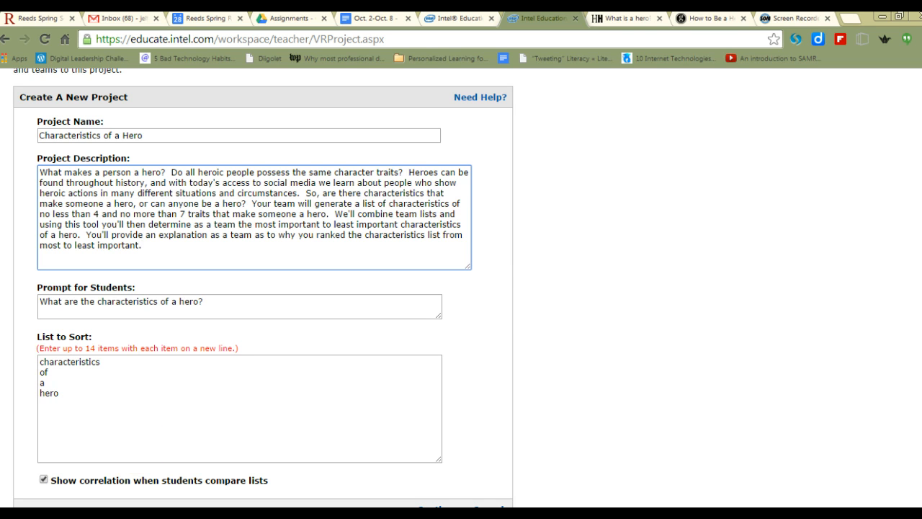
key("alt+Tab")
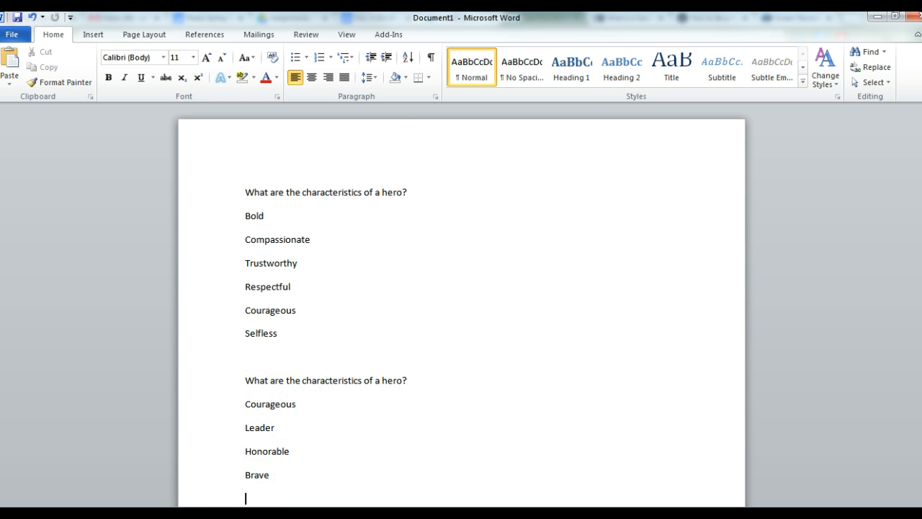
left_click(133, 432)
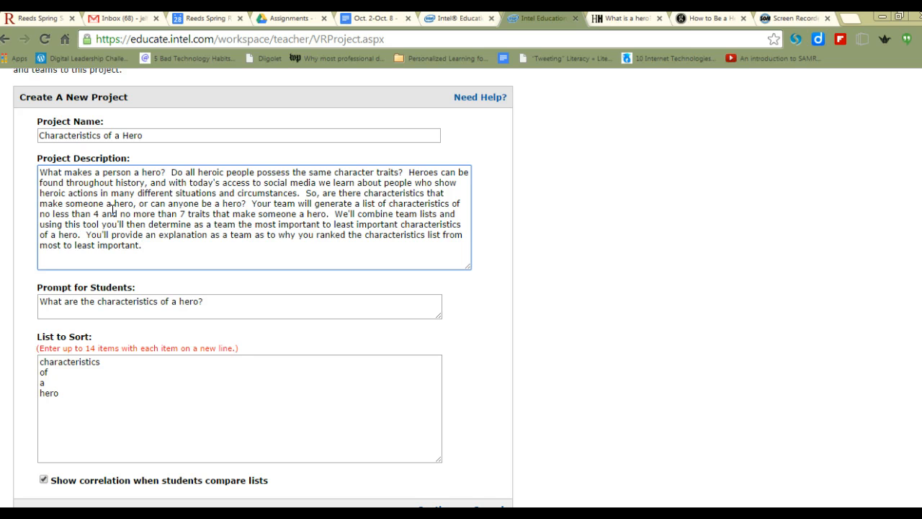
left_click(214, 504)
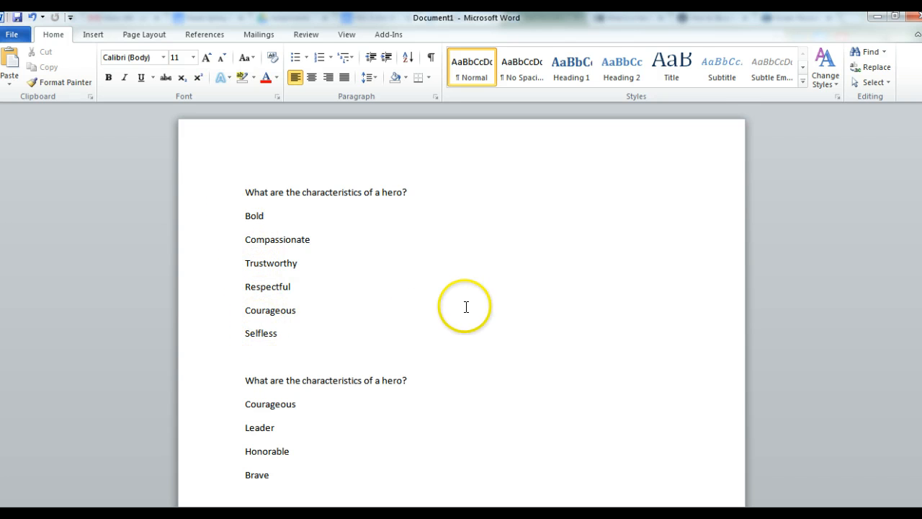
scroll(467, 306, "down", 1)
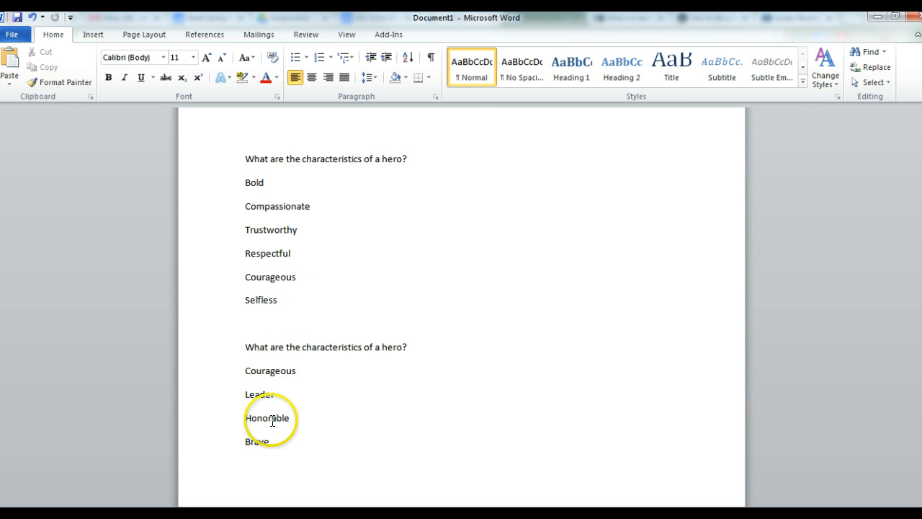
left_click_drag(559, 19, 921, 29)
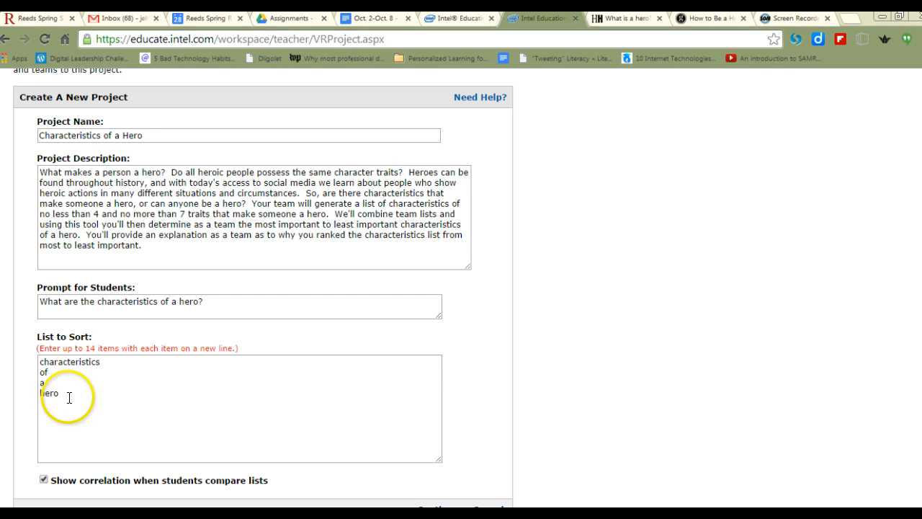
Replace the List to Sort entries with bold, compassionate, Trustworthy, Respectful, Courageous and Selfless, one per line.
left_click_drag(69, 397, 38, 367)
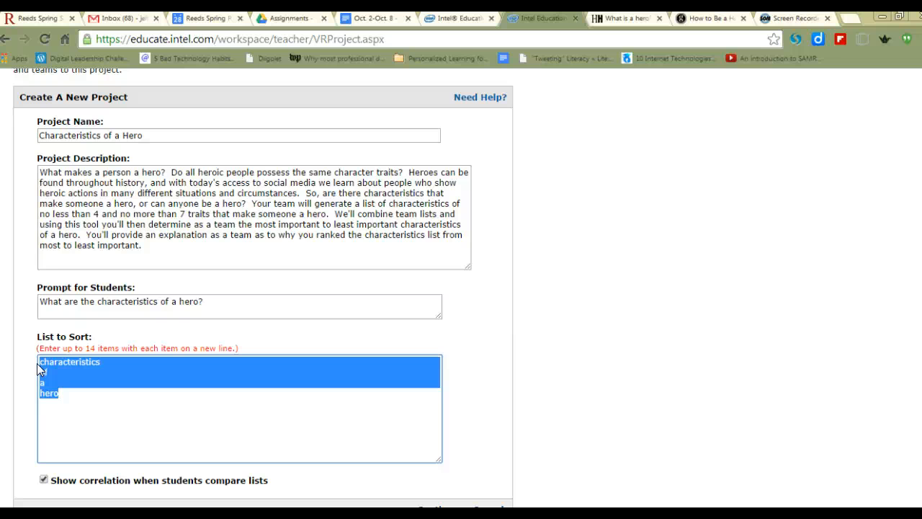
type("bold")
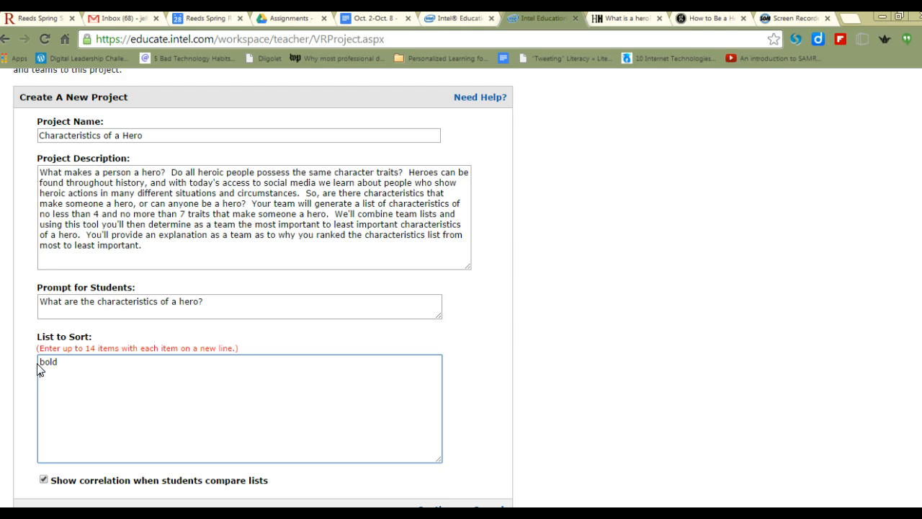
type("compassionate")
key("Return")
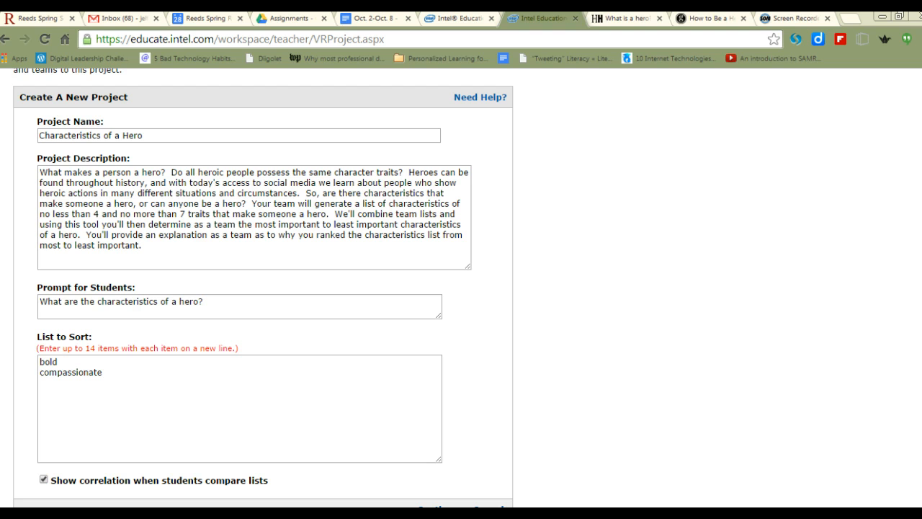
left_click(125, 370)
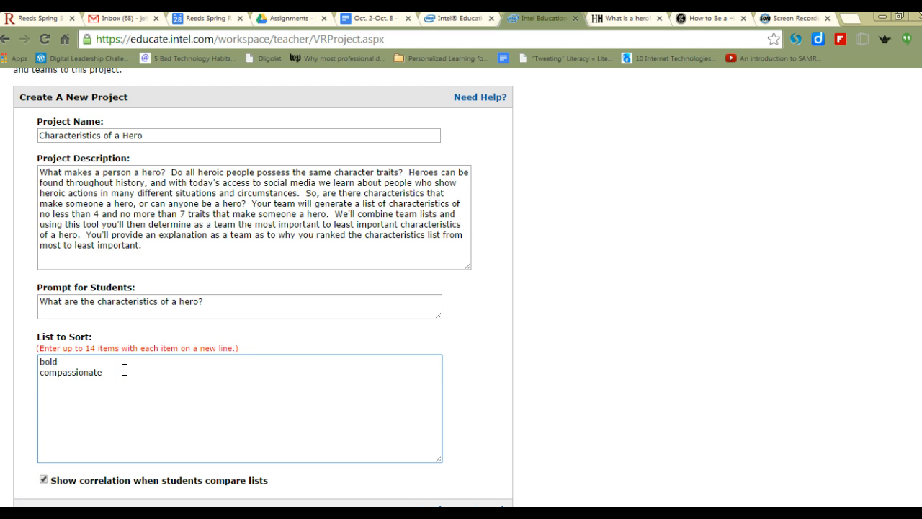
type("Trustworthy Respectful Courageous Selfless")
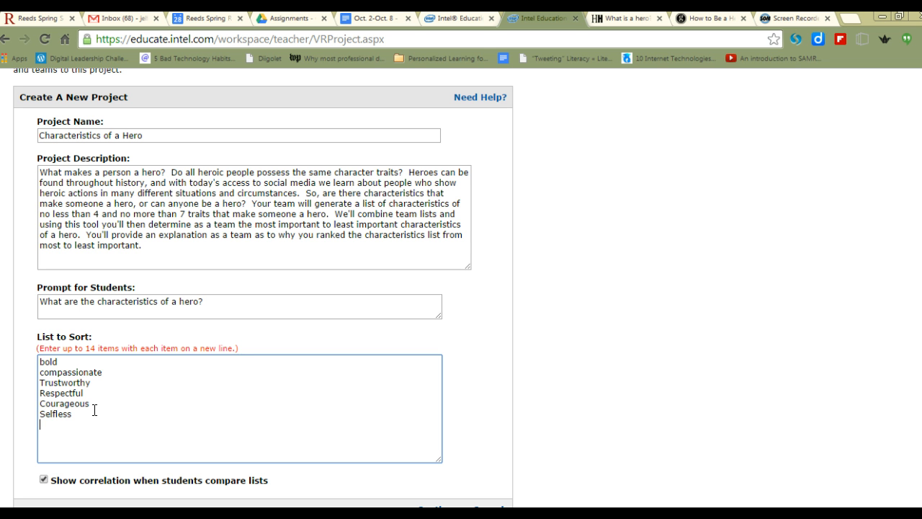
Add leader, honorable and brave on separate lines at the end of the List to Sort.
type("I")
type("eader")
key("Return")
type("honorable")
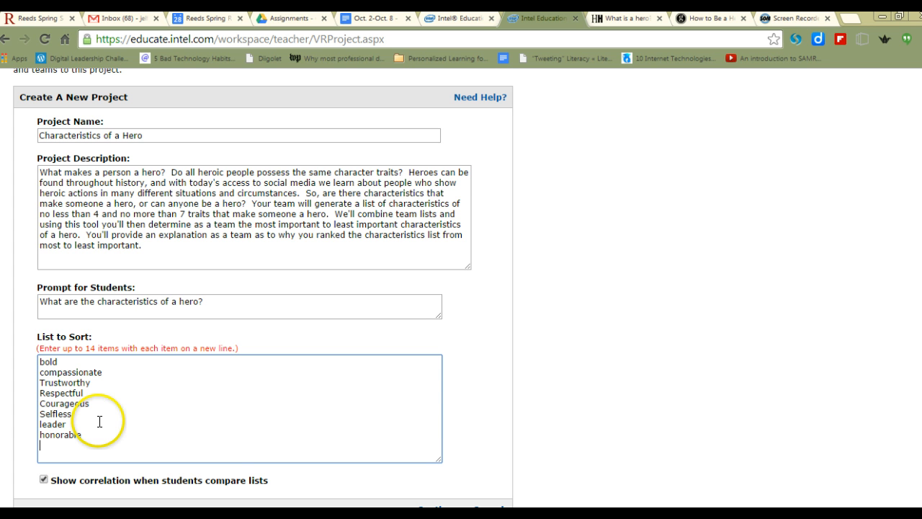
type("brave")
key("BackSpace")
key("BackSpace")
type("ve")
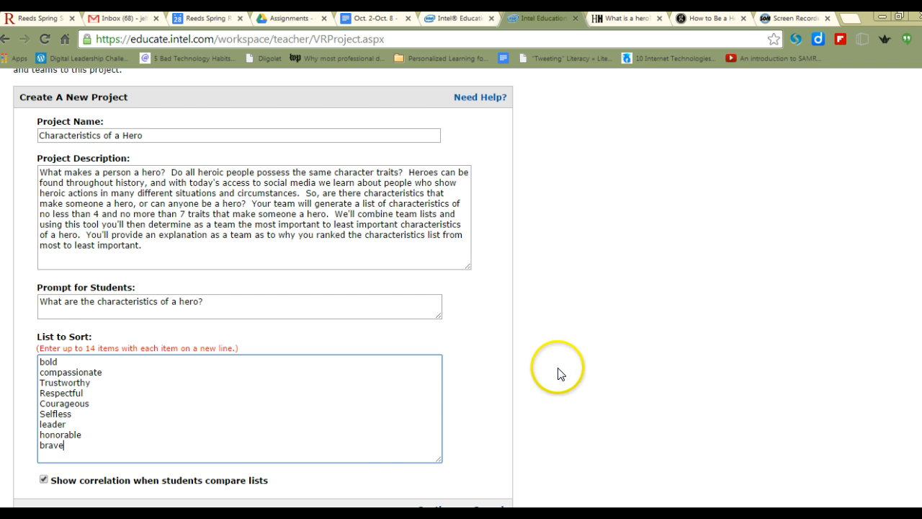
Keep the correlation option enabled and continue from the project form to the project's image management page.
scroll(557, 372, "down", 1)
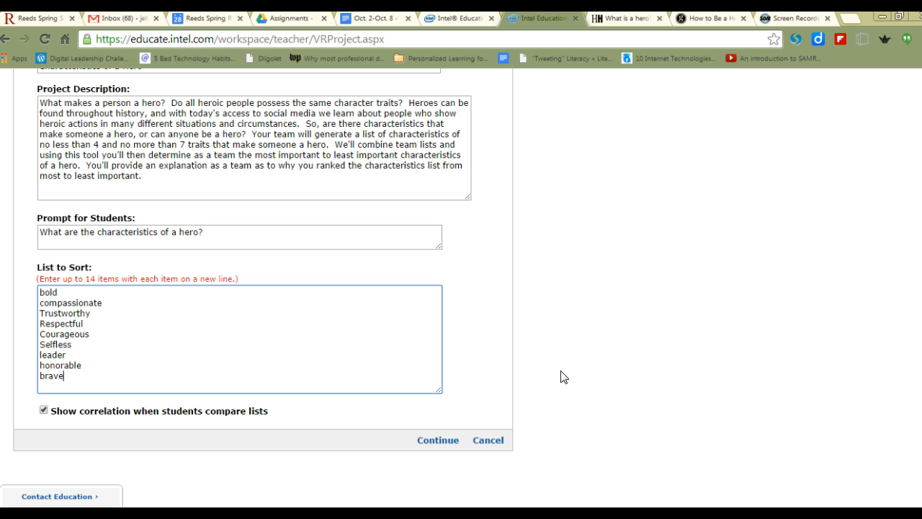
left_click(558, 376)
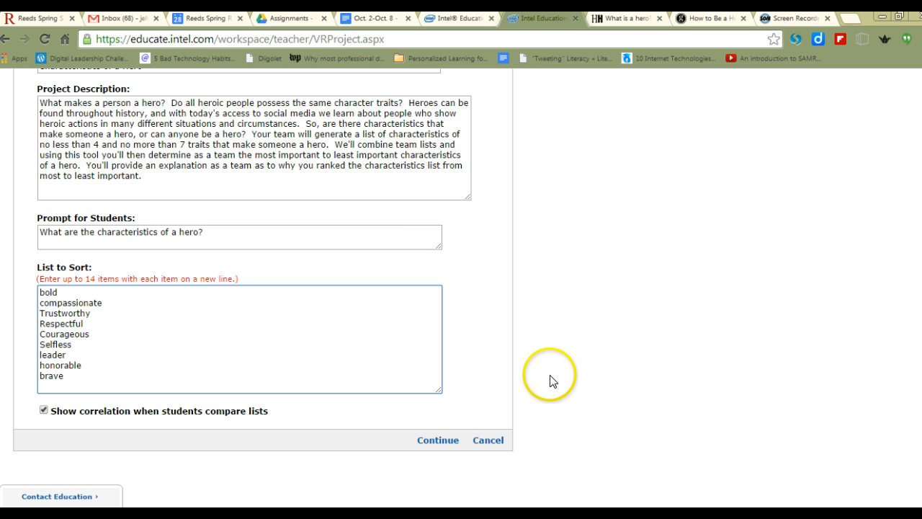
left_click(426, 441)
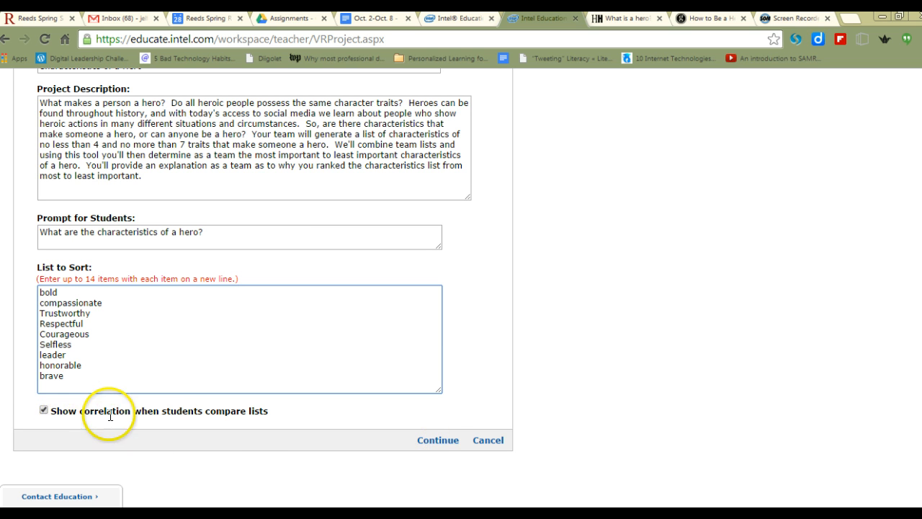
left_click(427, 446)
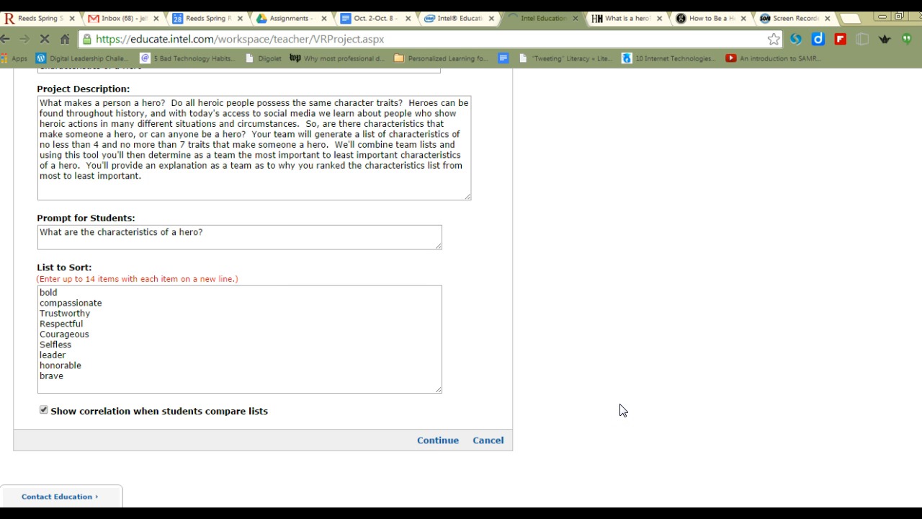
left_click(715, 363)
left_click(710, 179)
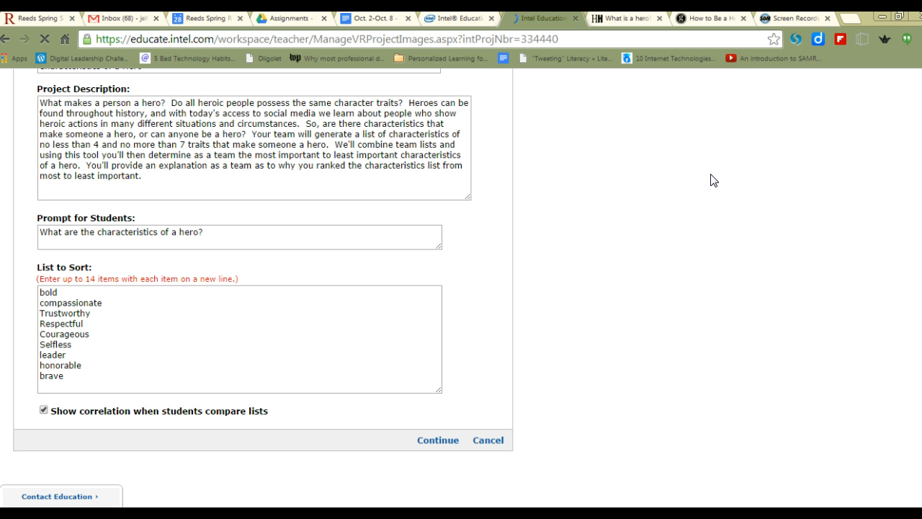
left_click(668, 226)
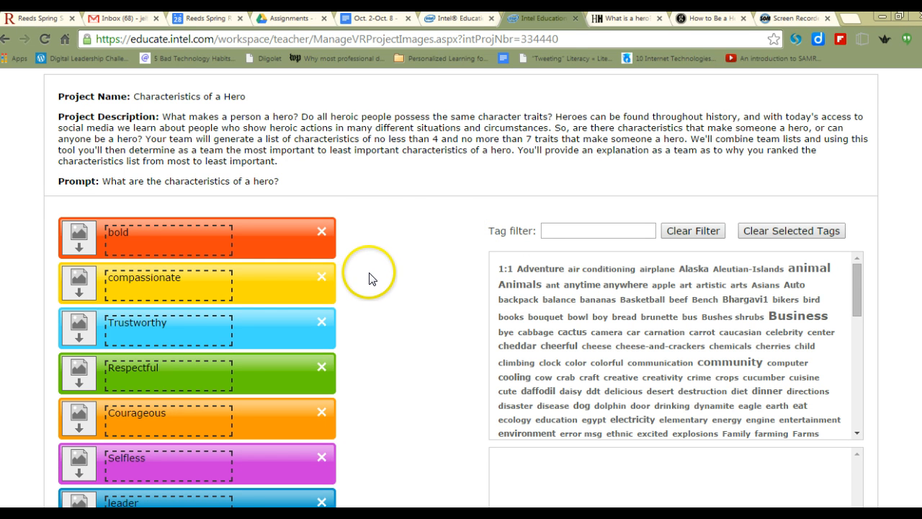
Look over the ranking items from bold to brave and submit them without adding any images.
scroll(370, 279, "down", 1)
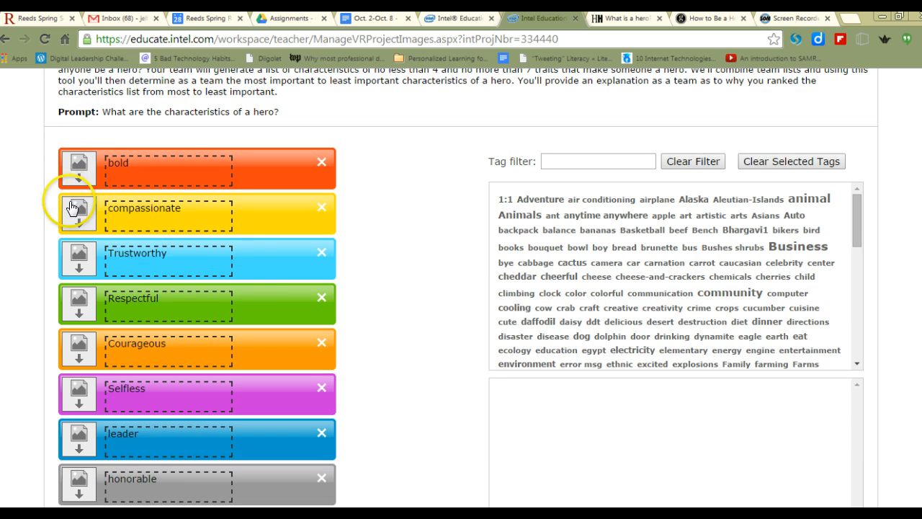
left_click_drag(77, 254, 79, 257)
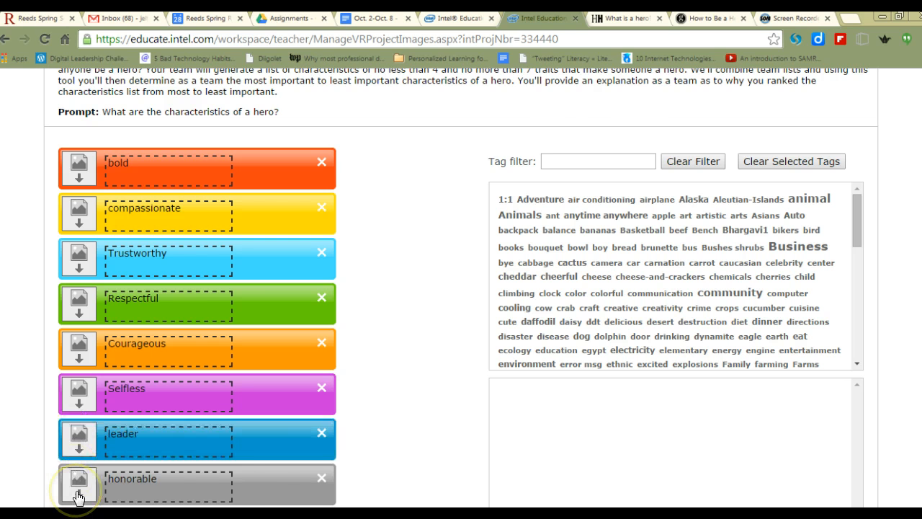
scroll(366, 295, "down", 2)
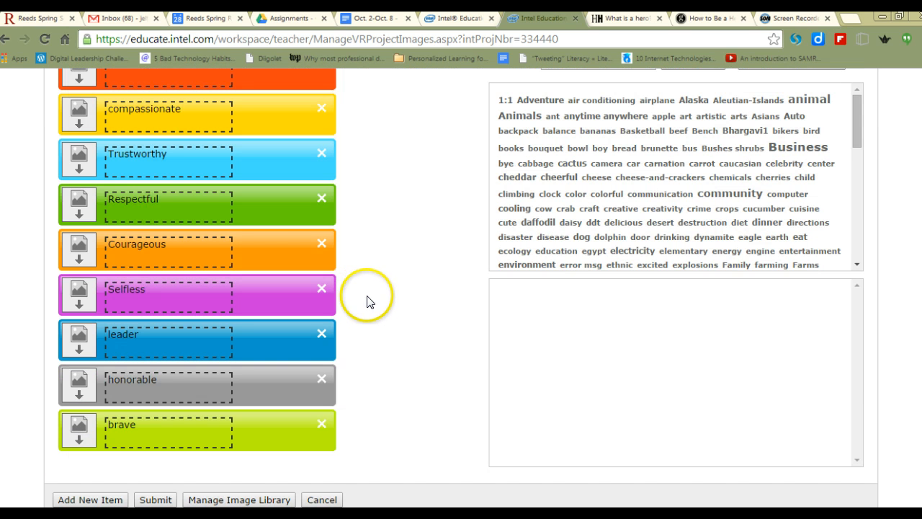
scroll(420, 321, "up", 1)
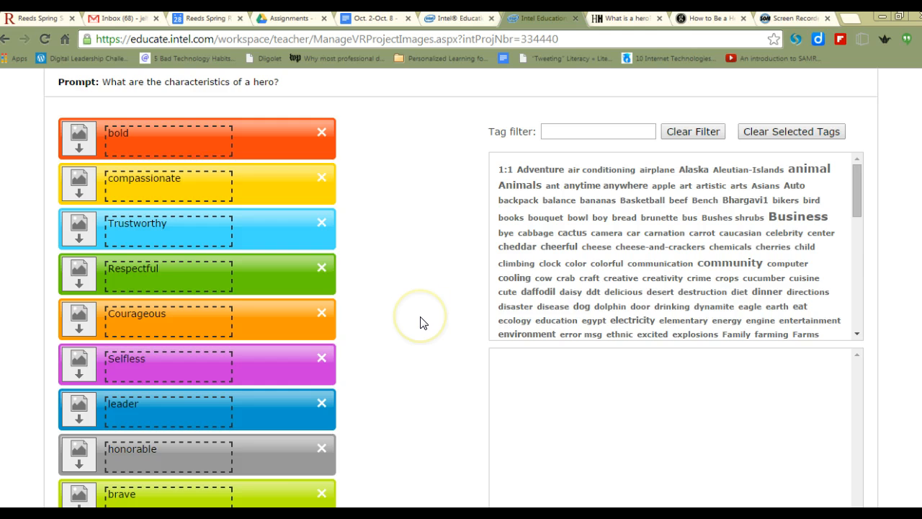
scroll(422, 322, "down", 1)
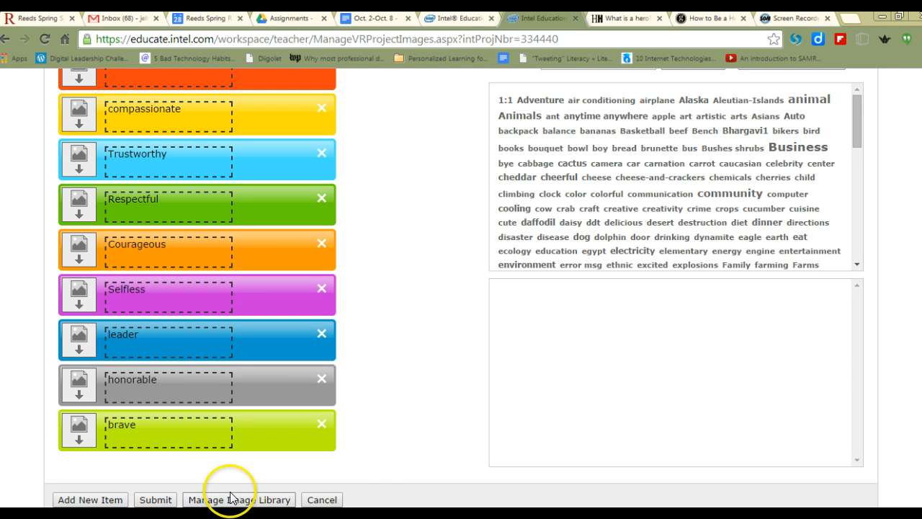
left_click(154, 501)
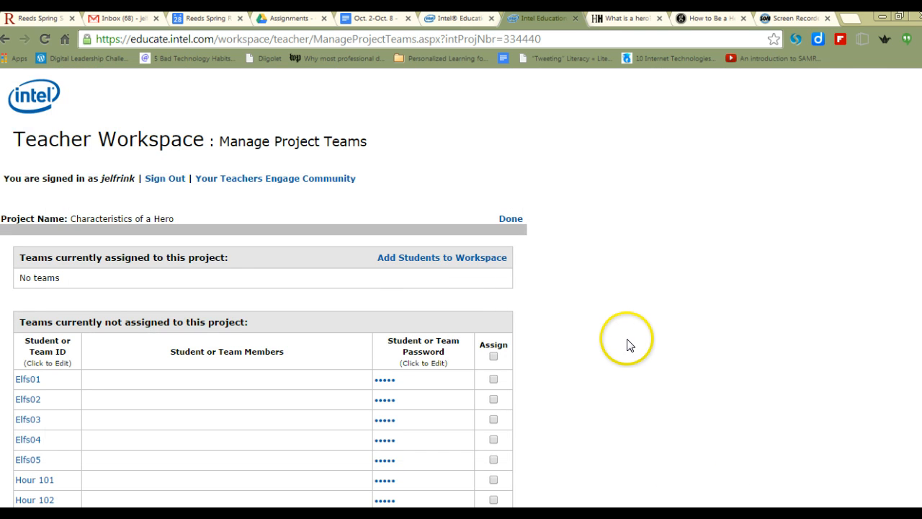
Assign teams MSU01 and MSU02 to the Characteristics of a Hero project and finish managing its teams.
scroll(627, 344, "down", 2)
scroll(626, 346, "down", 3)
scroll(626, 345, "down", 4)
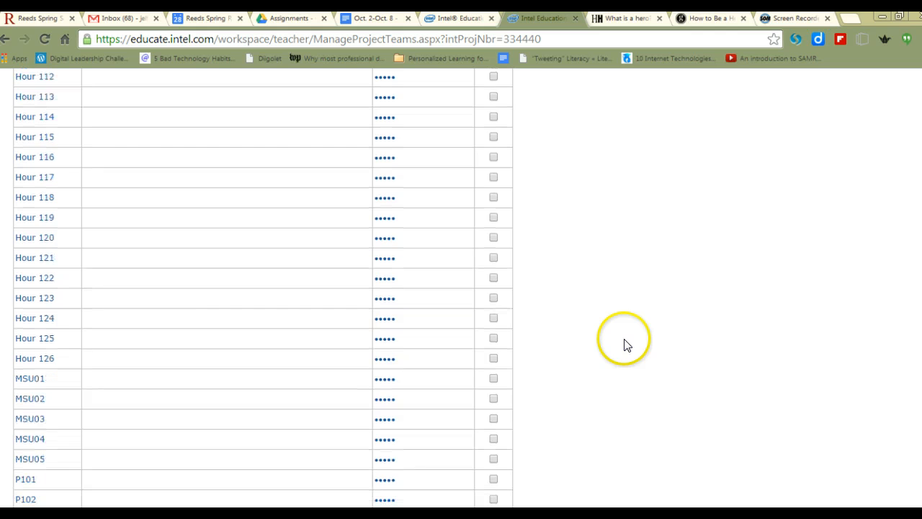
left_click(495, 379)
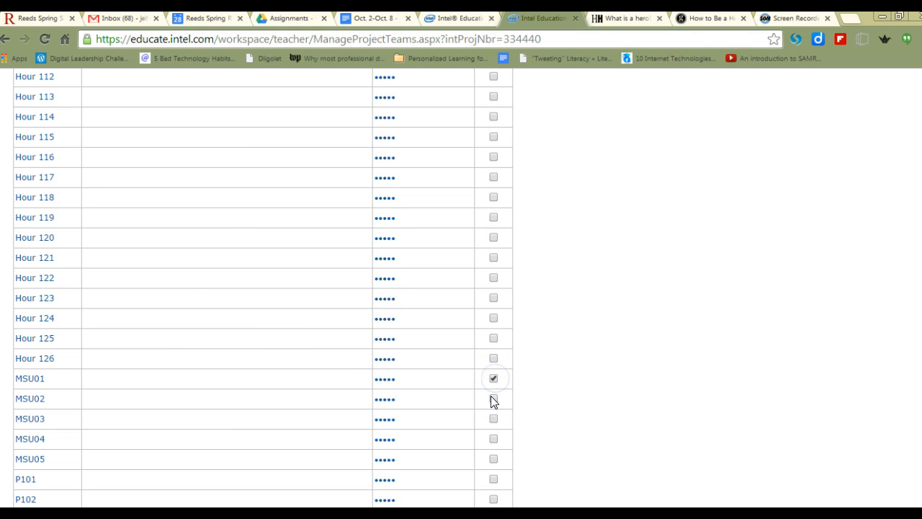
left_click(492, 398)
scroll(661, 397, "down", 3)
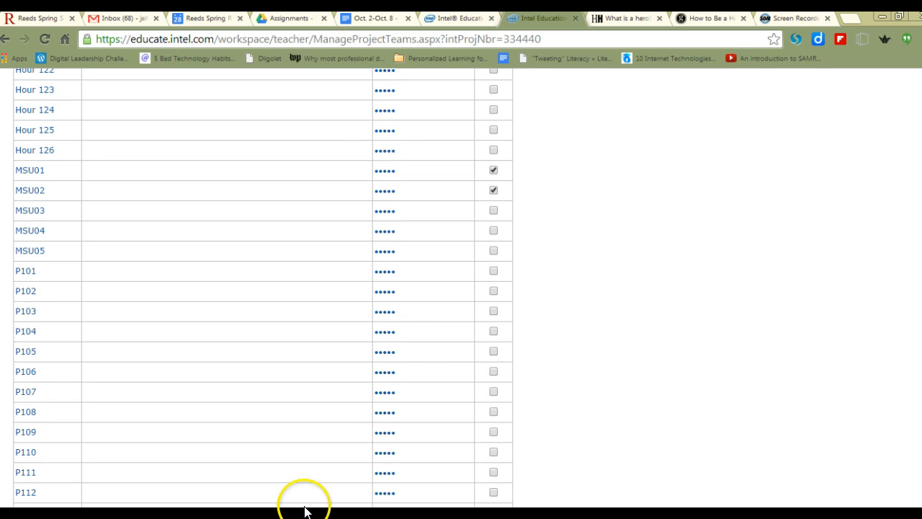
scroll(731, 360, "down", 6)
scroll(731, 360, "down", 10)
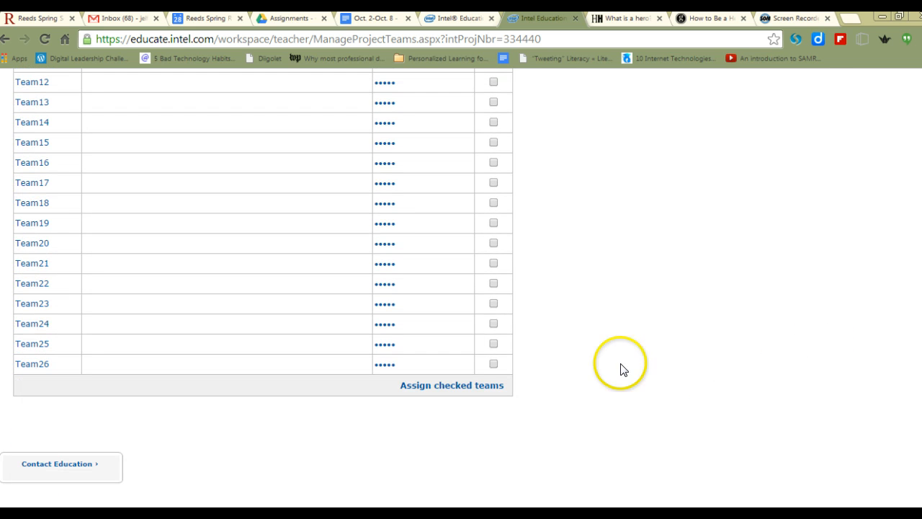
left_click(468, 389)
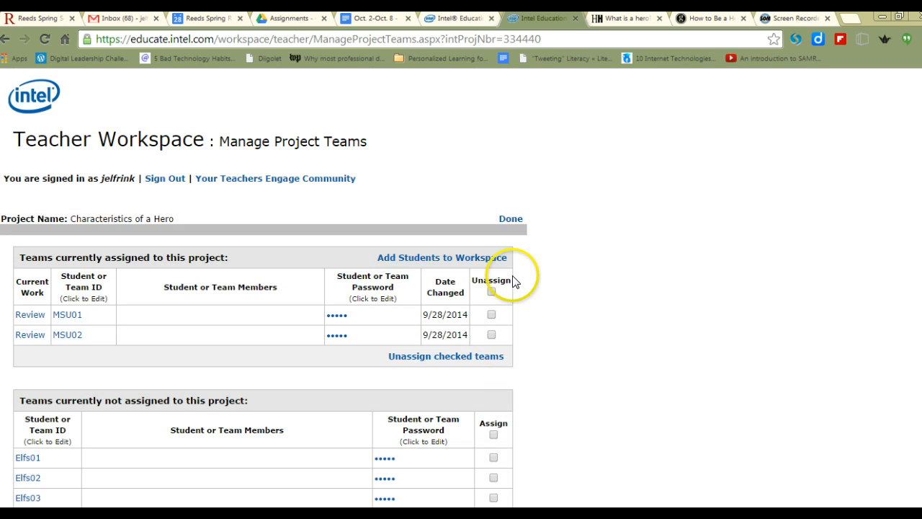
left_click(511, 219)
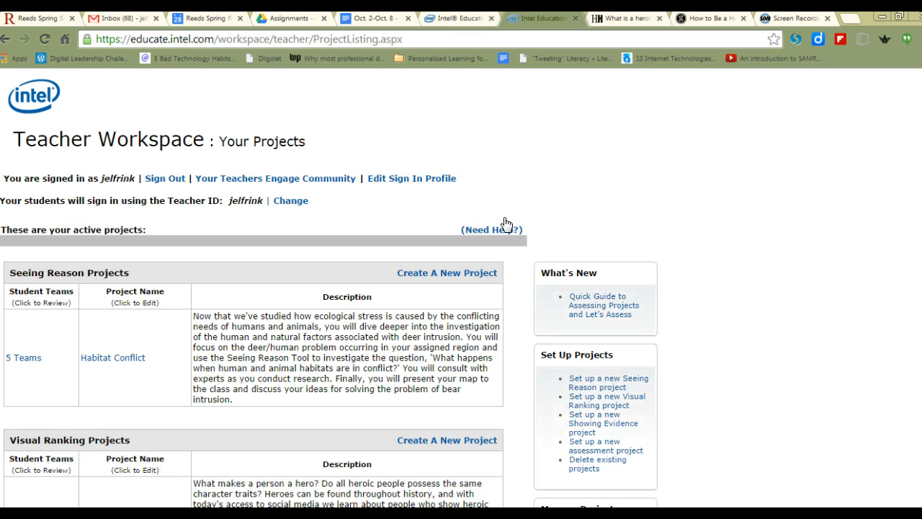
Find the Characteristics of a Hero project among the Visual Ranking projects and open it.
scroll(760, 322, "down", 2)
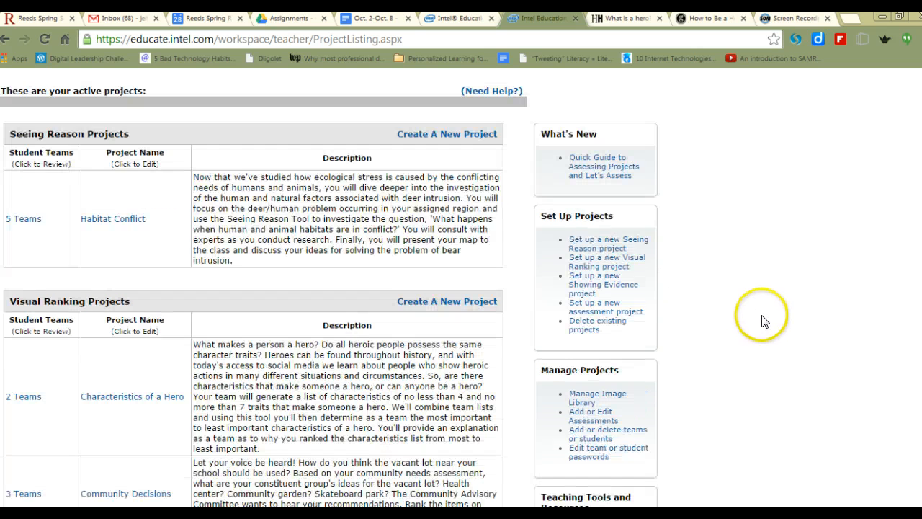
scroll(766, 319, "down", 1)
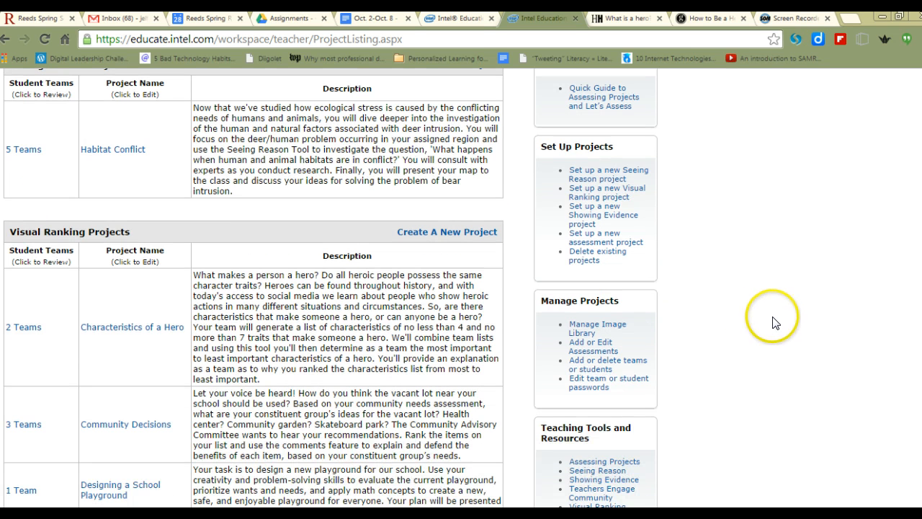
scroll(769, 322, "down", 2)
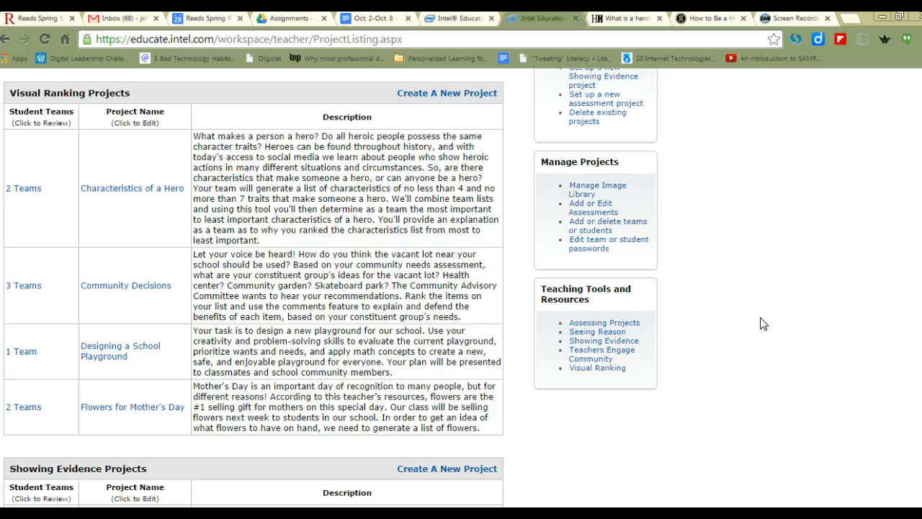
left_click(131, 193)
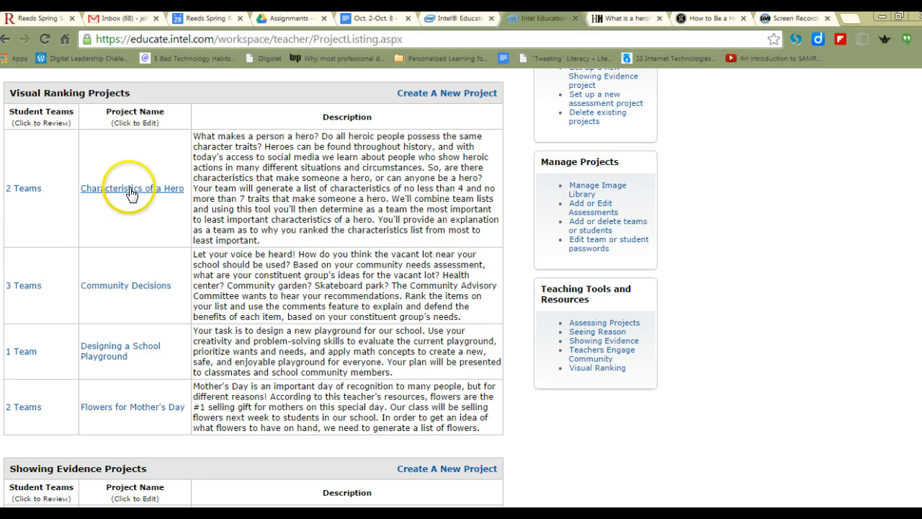